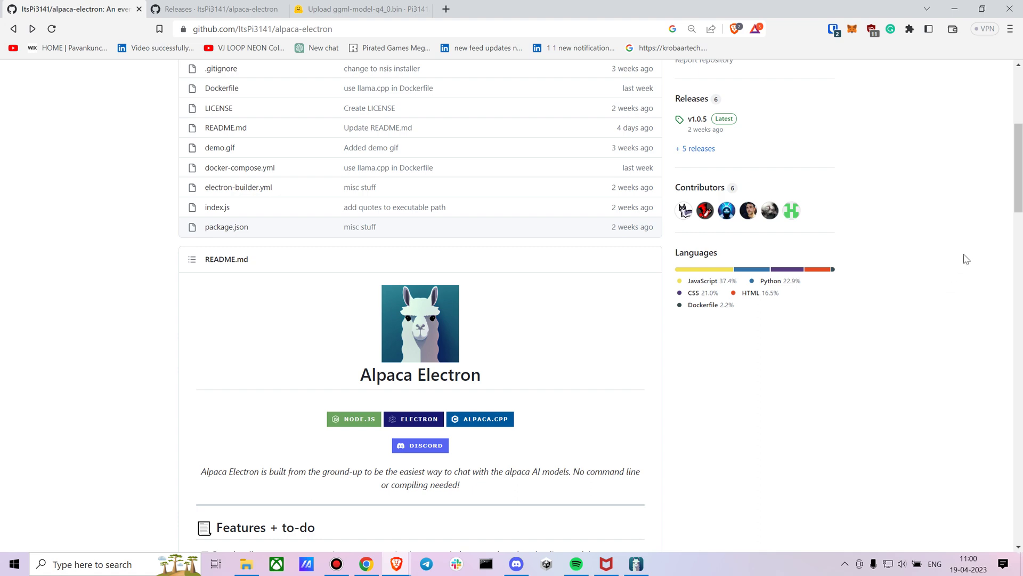
Switch to Alpaca Electron and examine its answer to the question about quantum computing in simple terms
mouse_move(636, 564)
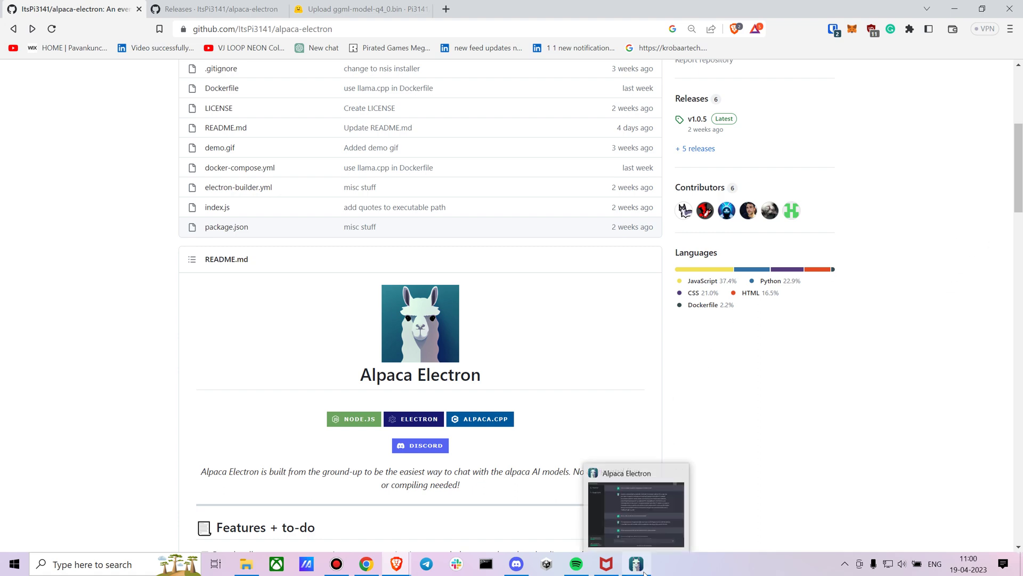
scroll(555, 203, down, 4)
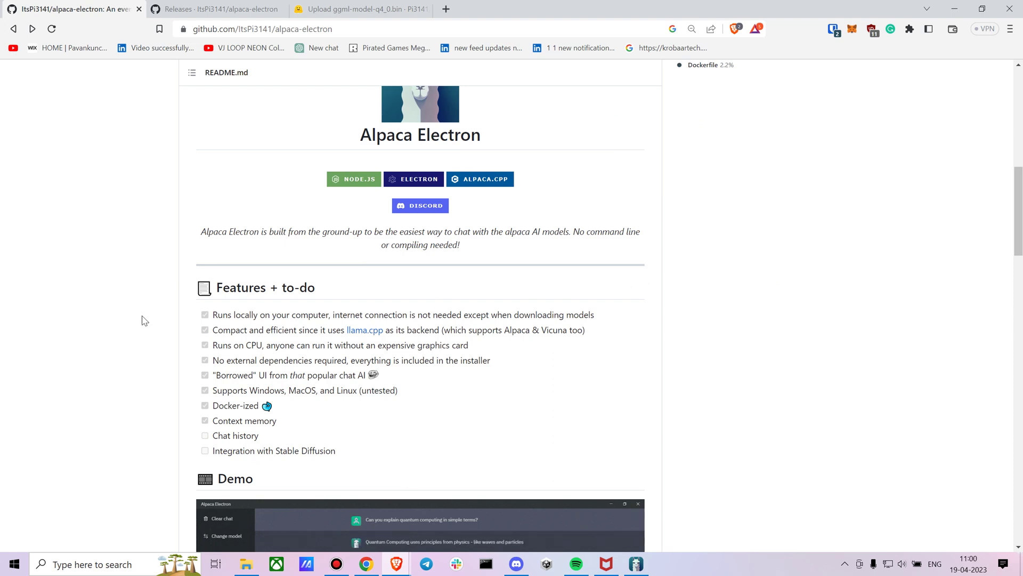
click(636, 563)
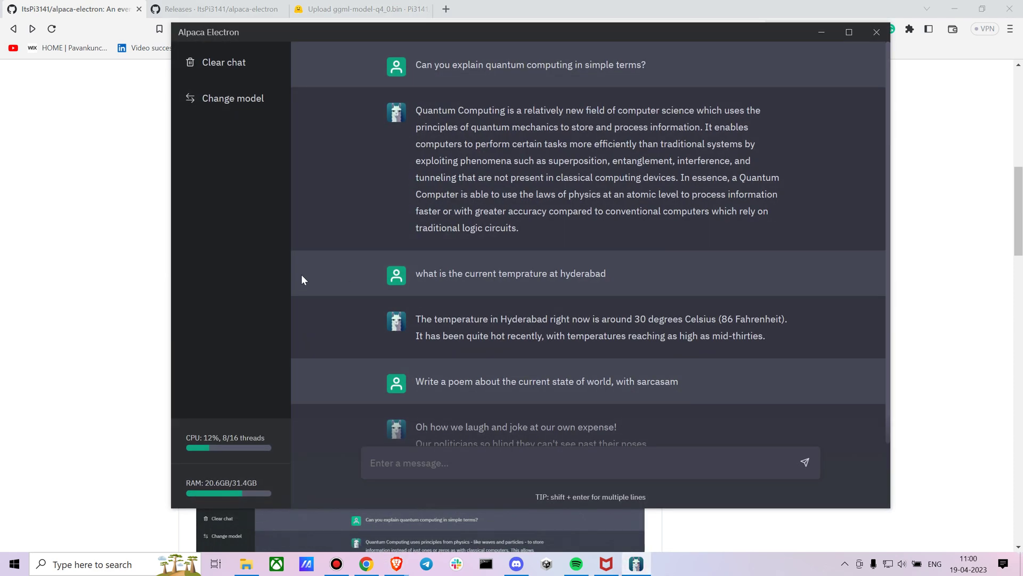
drag(544, 35, 574, 62)
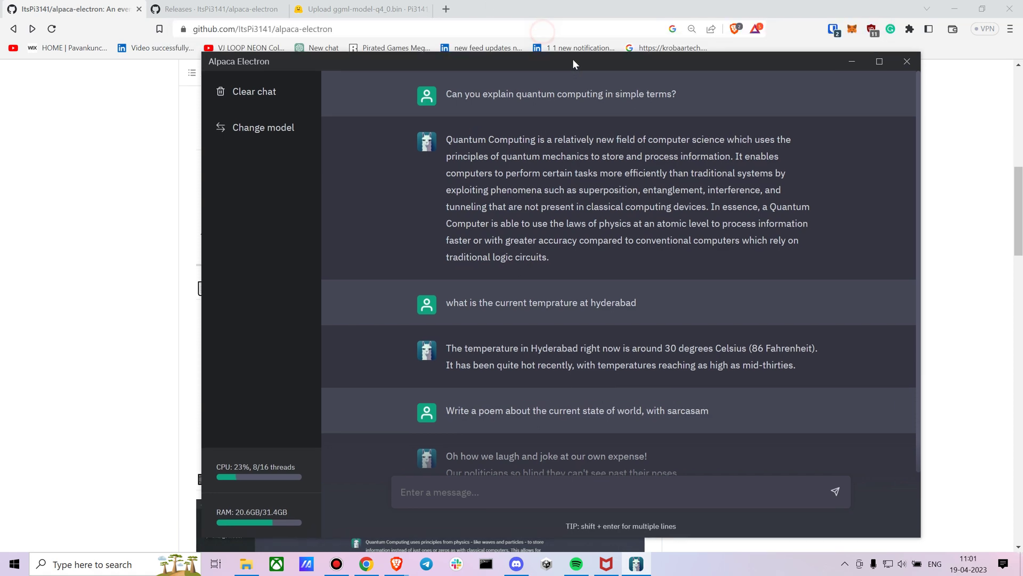
scroll(574, 185, down, 3)
scroll(574, 187, up, 2)
drag(447, 140, 709, 271)
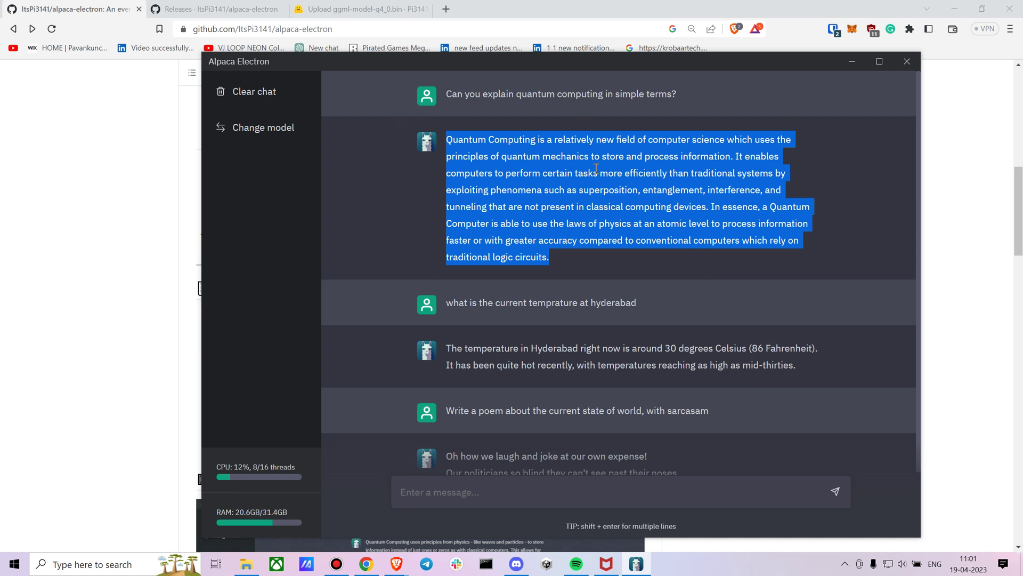
click(576, 239)
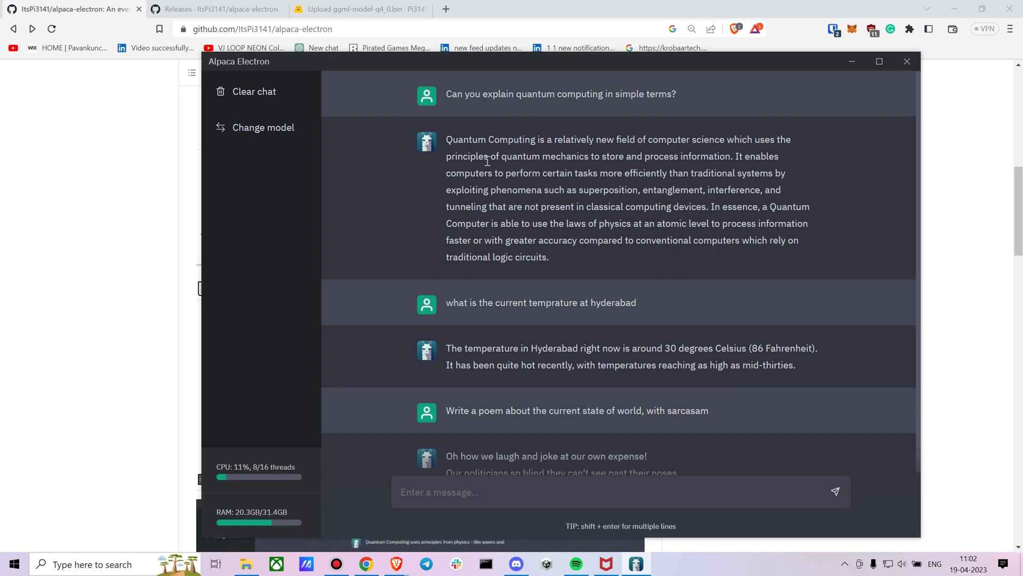
Read the chat's sarcastic poem about the current state of the world, highlighting its full text
scroll(576, 247, down, 2)
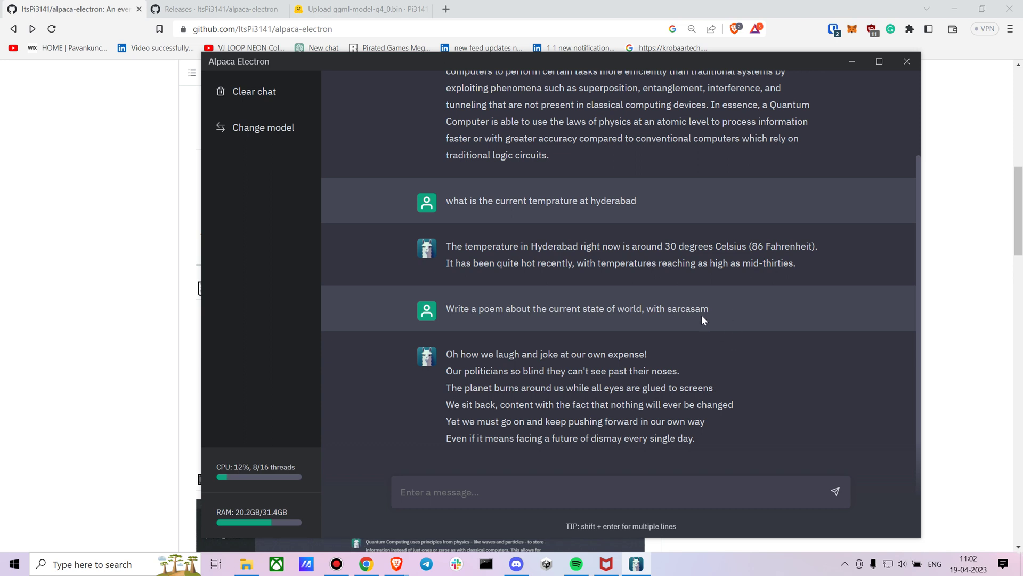
drag(444, 355, 711, 361)
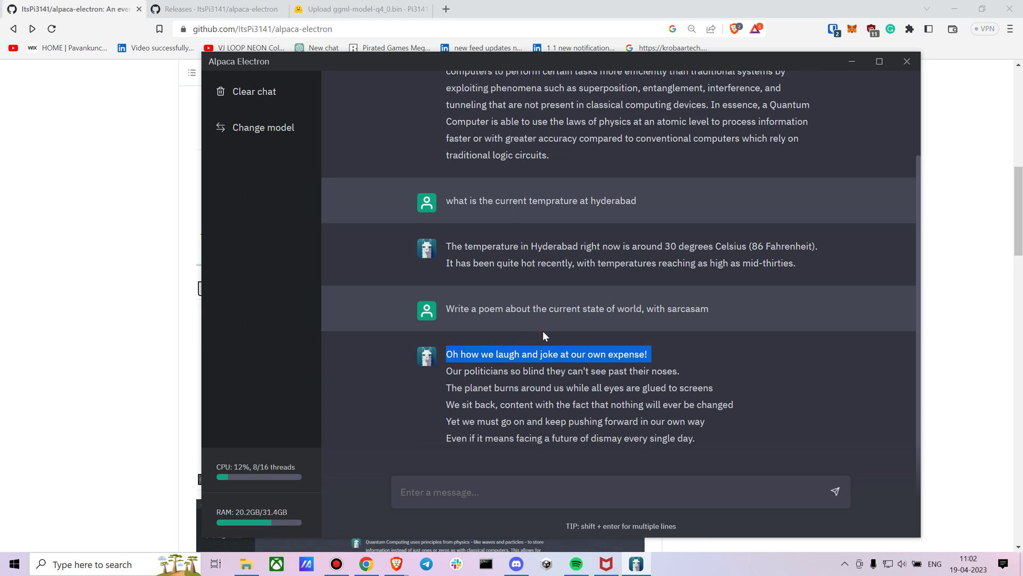
click(750, 413)
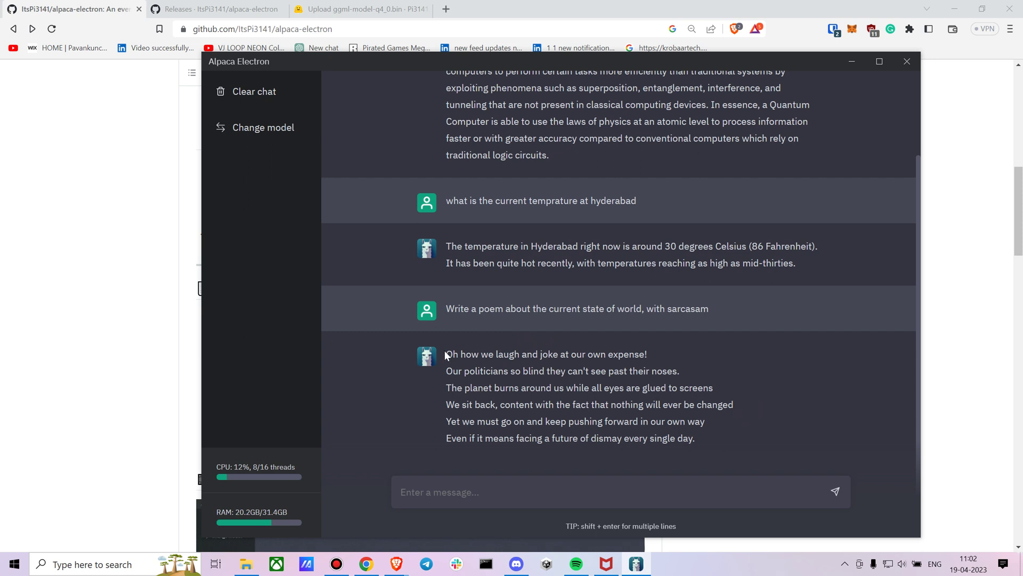
drag(447, 356, 728, 440)
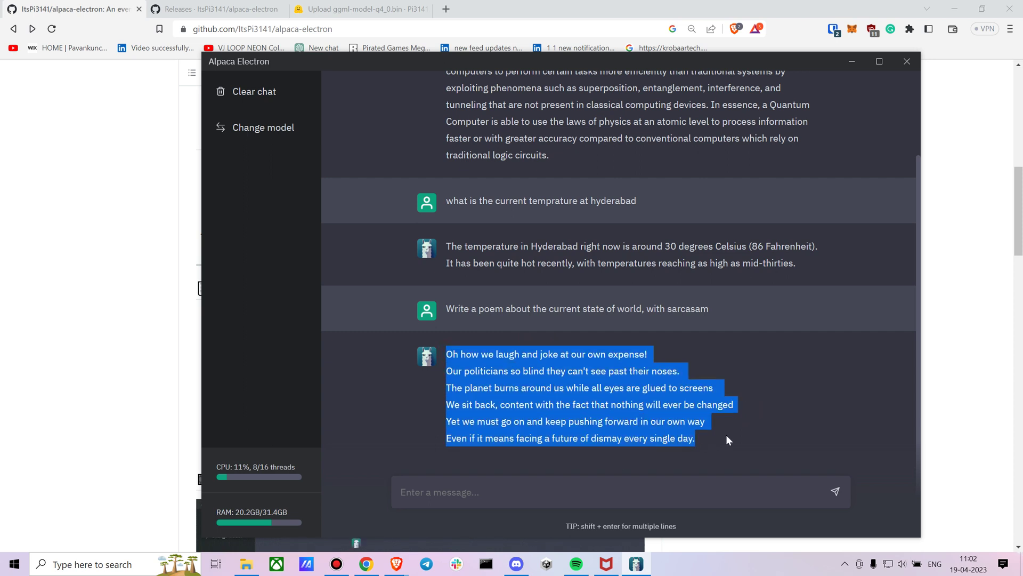
scroll(785, 202, up, 2)
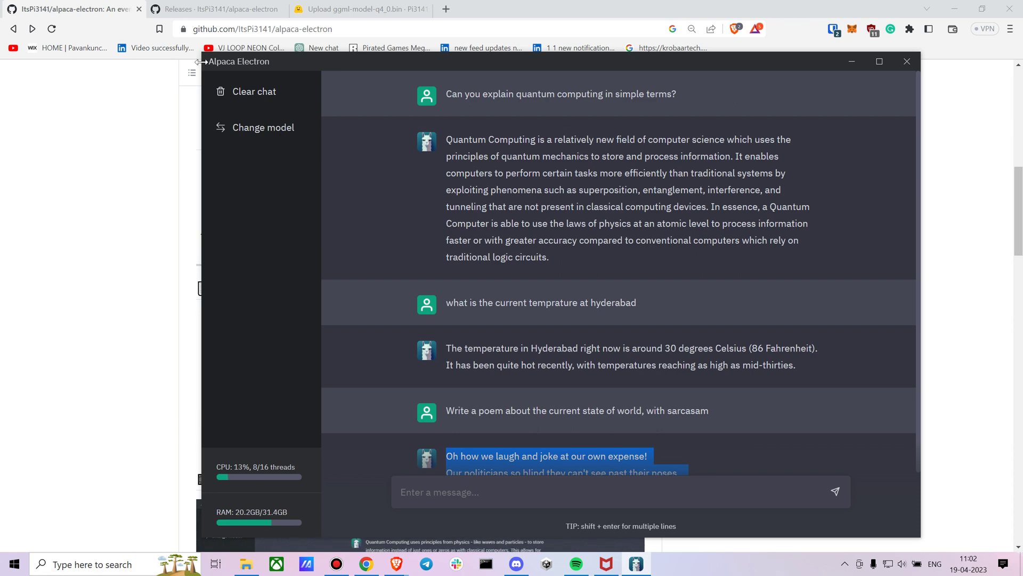
Minimize Alpaca Electron and review the repository README from its feature list to the Quick Start Guide
click(852, 61)
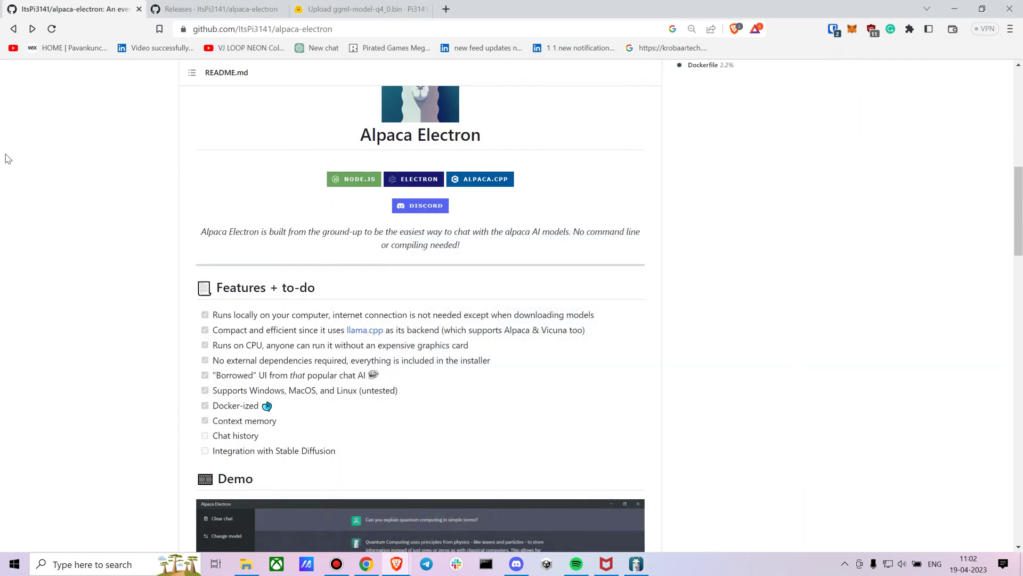
scroll(275, 256, up, 5)
scroll(83, 183, up, 3)
scroll(176, 231, down, 17)
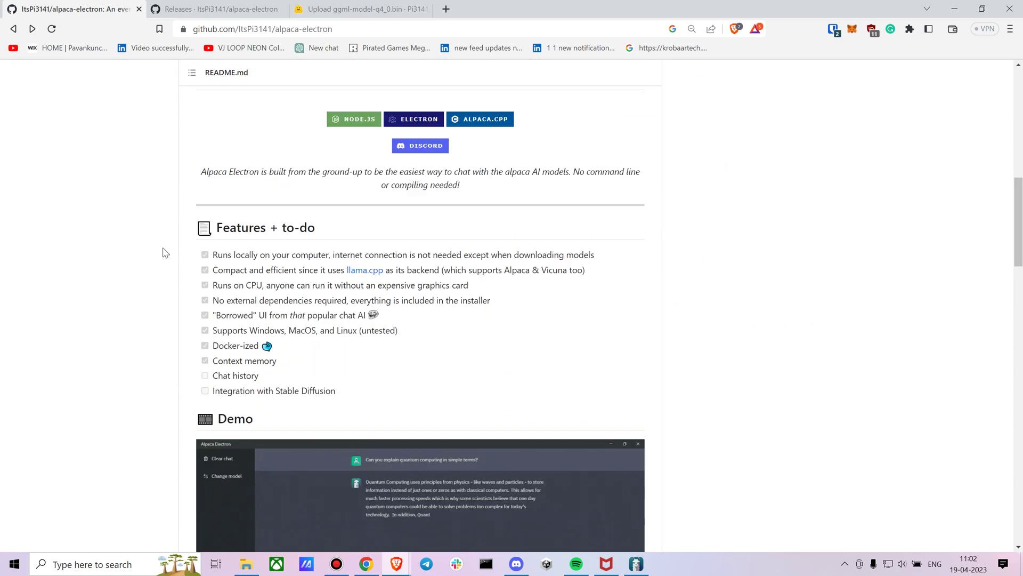
scroll(468, 196, up, 4)
scroll(411, 243, down, 9)
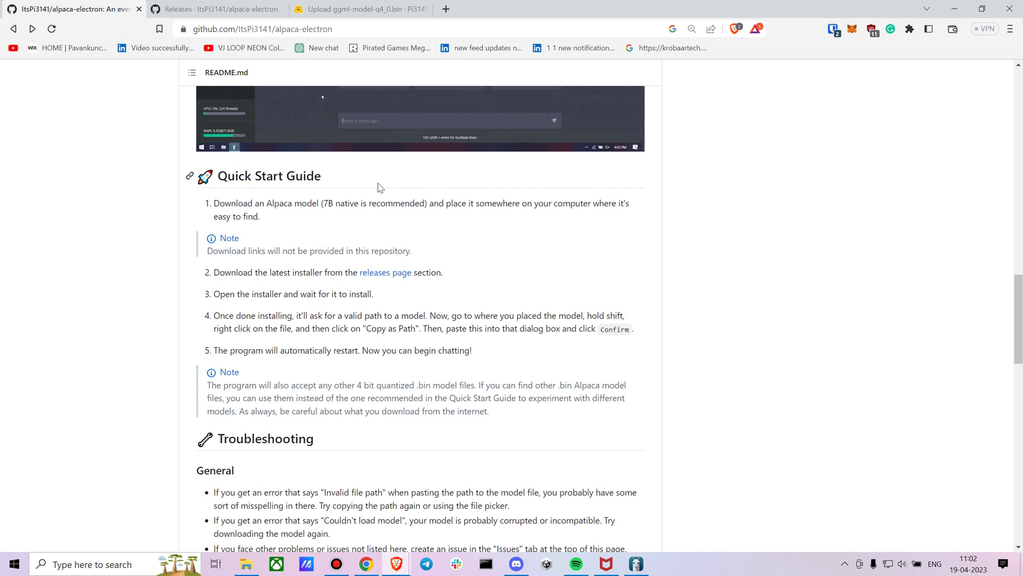
Check the alpaca-electron releases page for the v1.0.5 installer assets, including the Windows x64 executable
key(ctrl+Tab)
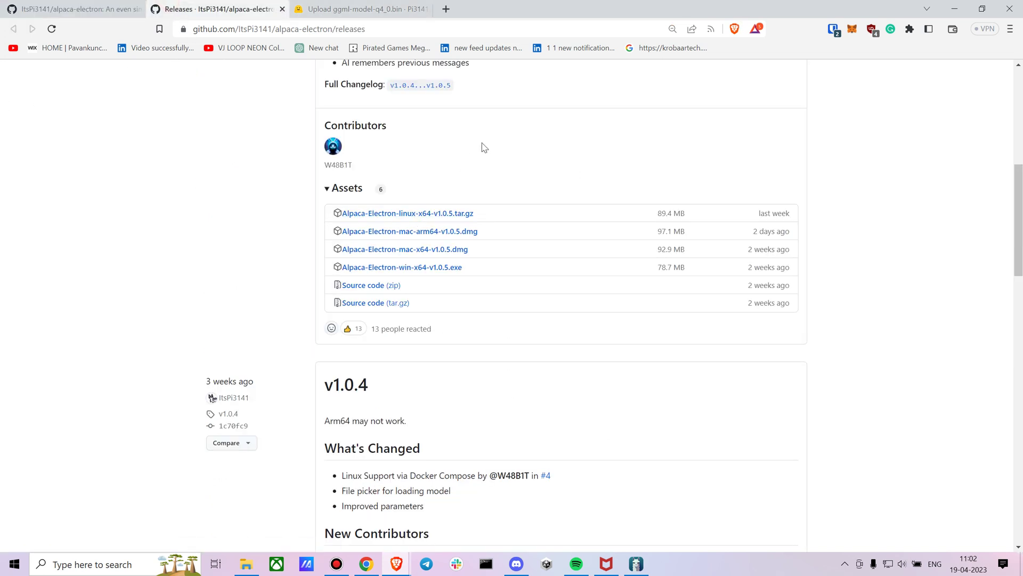
scroll(440, 243, up, 2)
scroll(440, 244, down, 3)
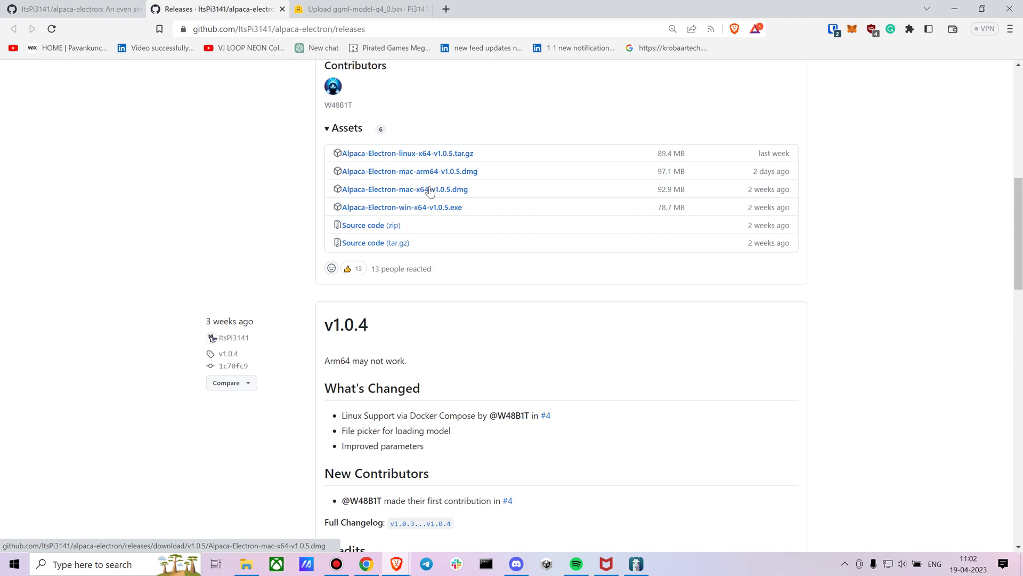
scroll(431, 192, up, 2)
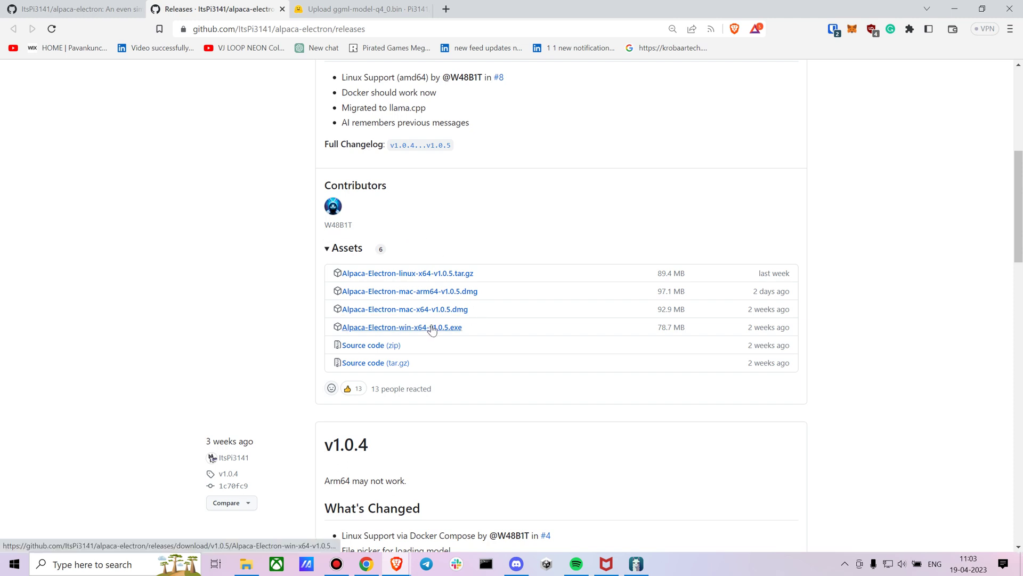
View the model card and then the file list of alpaca-native-7B-ggml on Hugging Face
click(326, 8)
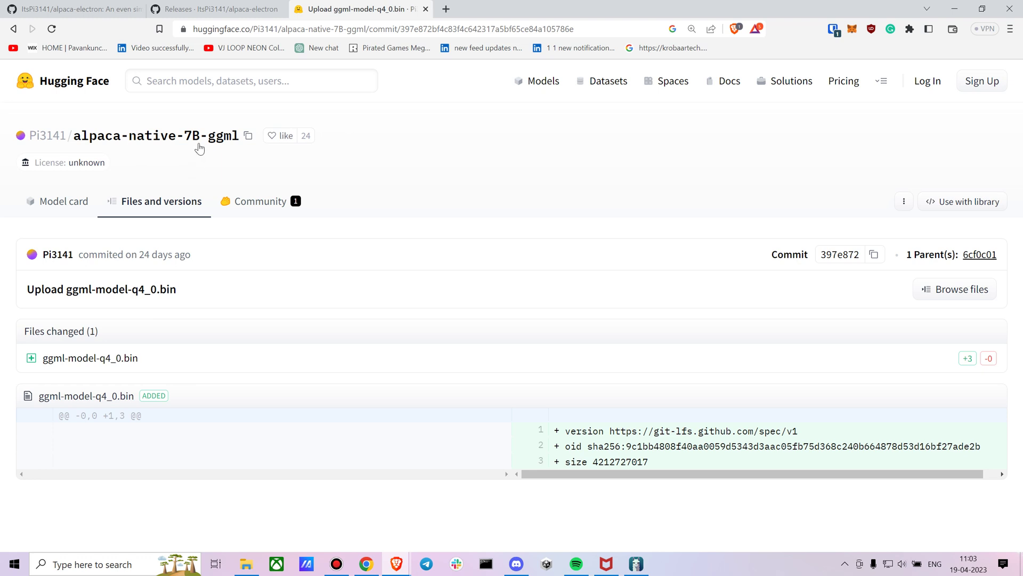
click(47, 200)
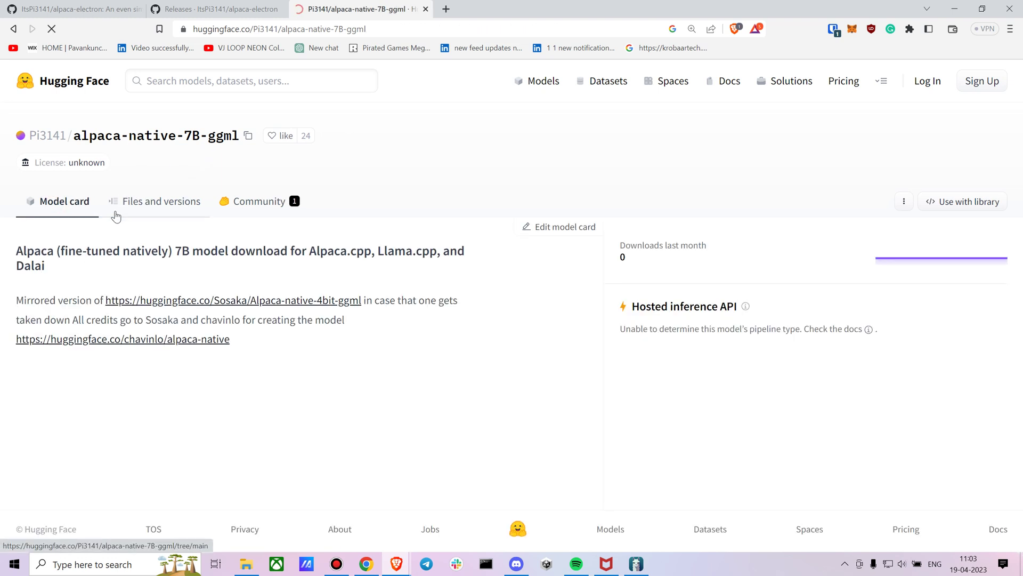
click(167, 195)
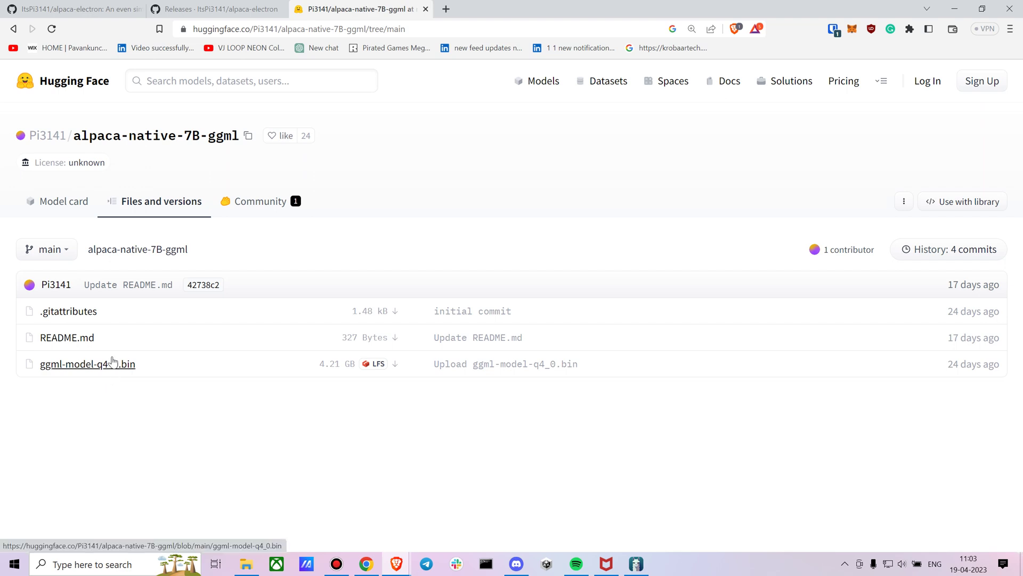
Switch to File Explorer and open the folder D:\Youtube\Alpaca to locate the downloaded model file
mouse_move(246, 564)
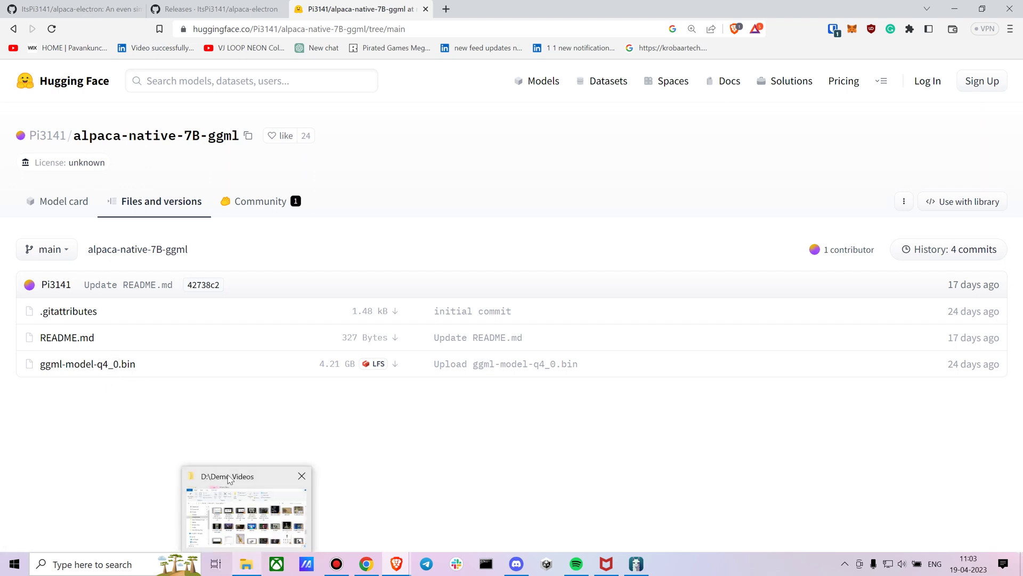
click(244, 499)
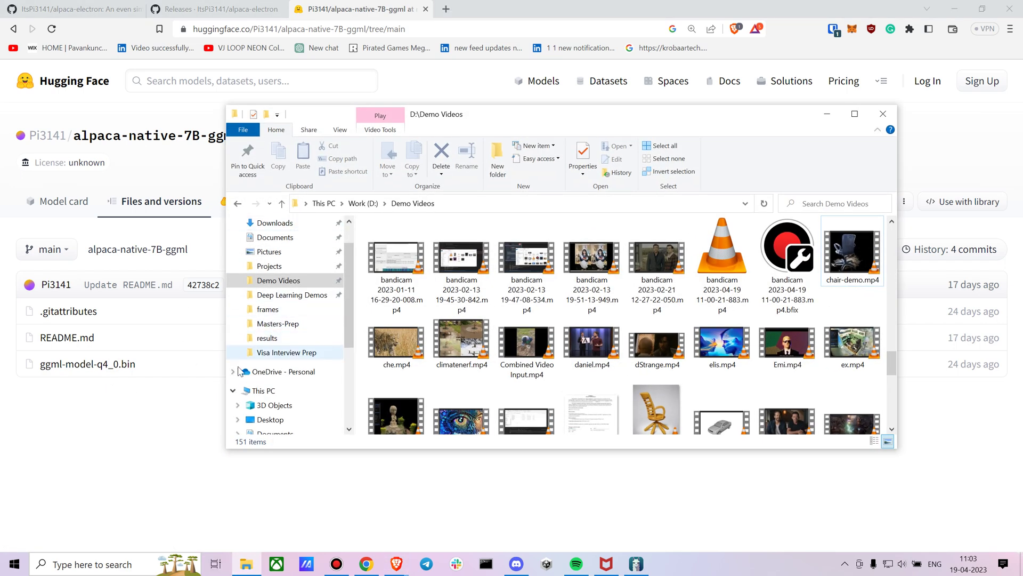
click(273, 404)
scroll(275, 384, down, 4)
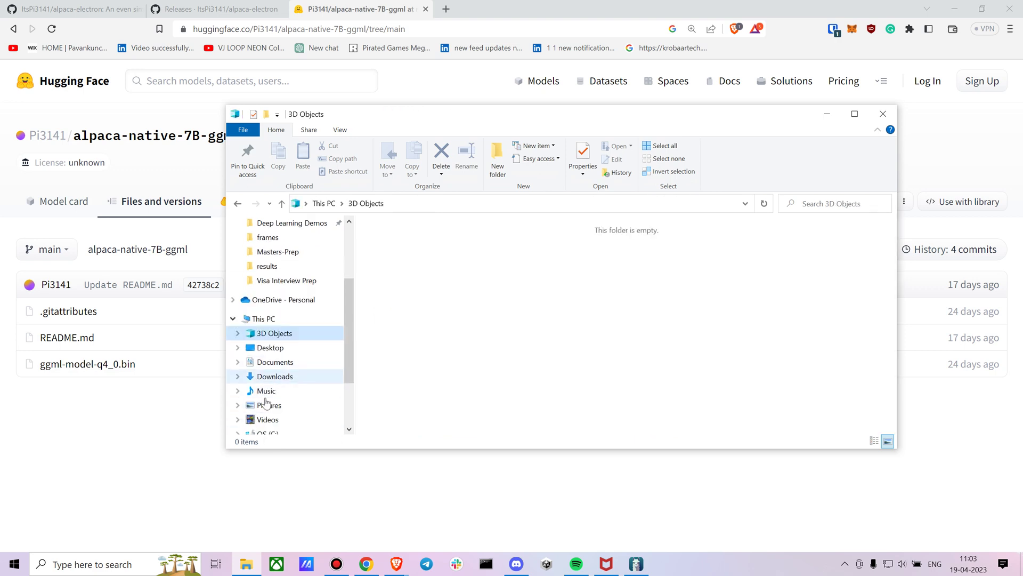
click(271, 357)
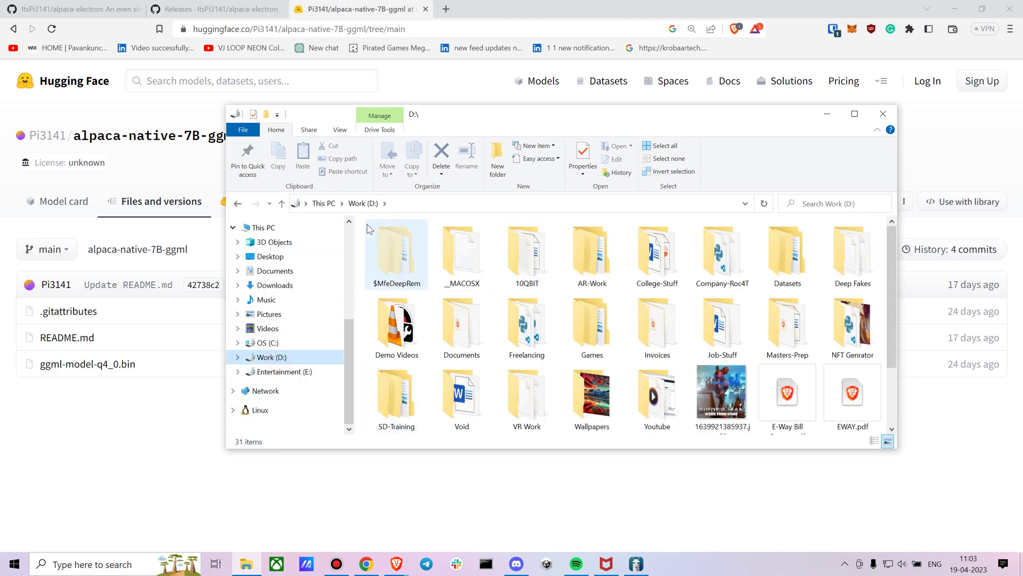
click(526, 397)
scroll(527, 384, down, 2)
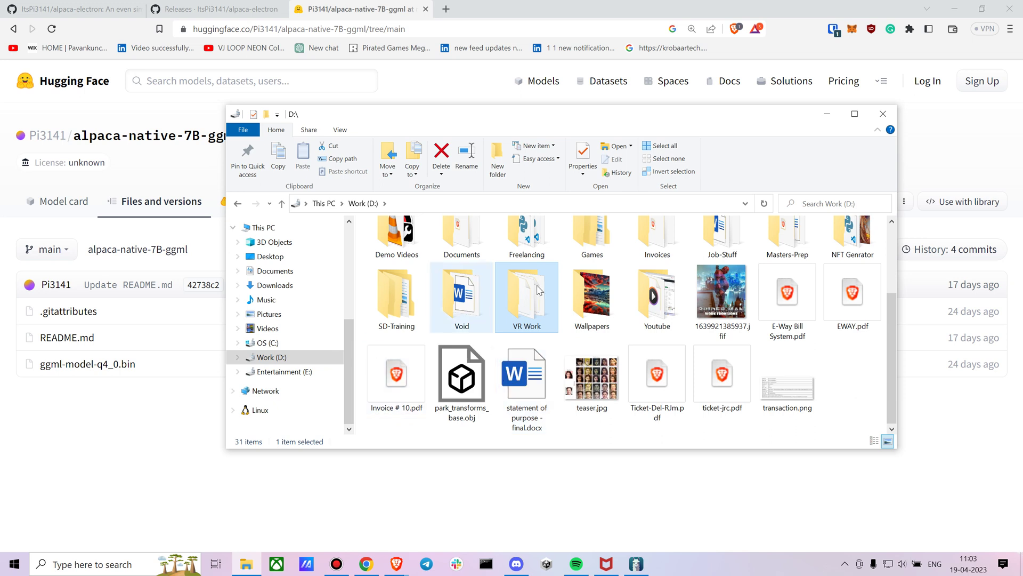
double_click(657, 298)
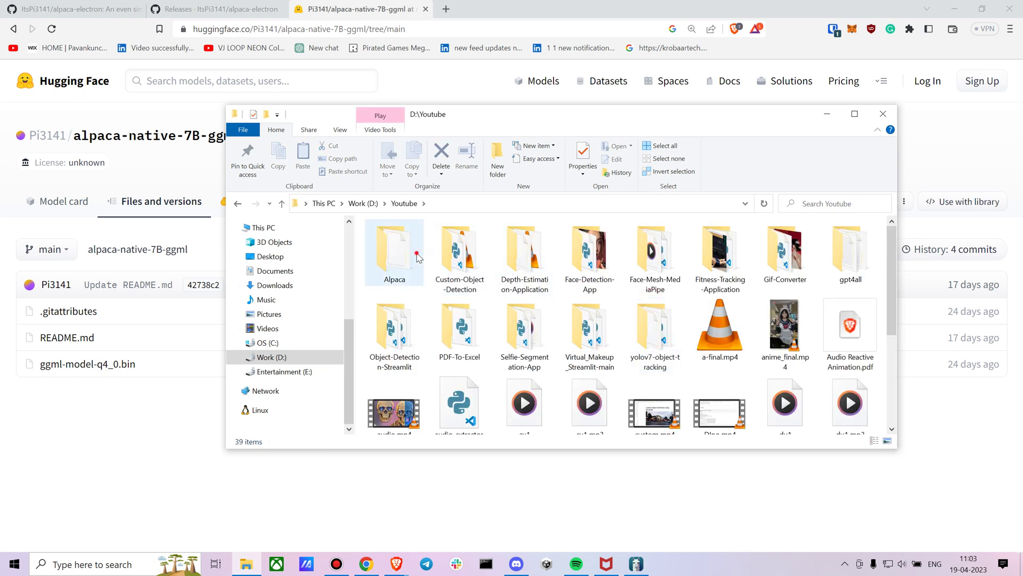
double_click(378, 267)
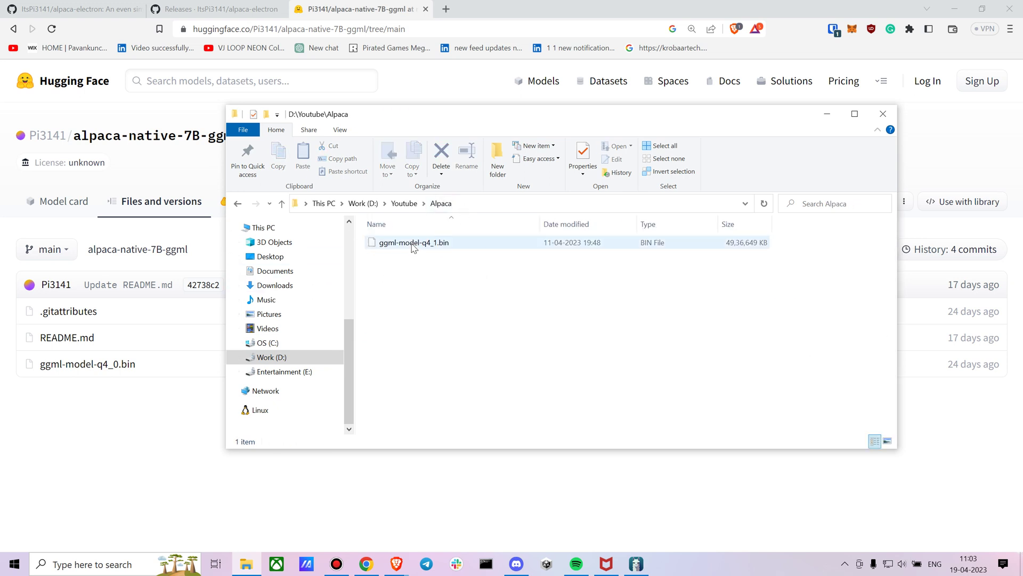
In Alpaca Electron, confirm D:\Youtube\Alpaca\ggml-model-q4_1.bin as the model path, leaving the file picker without a new selection
click(636, 564)
click(259, 131)
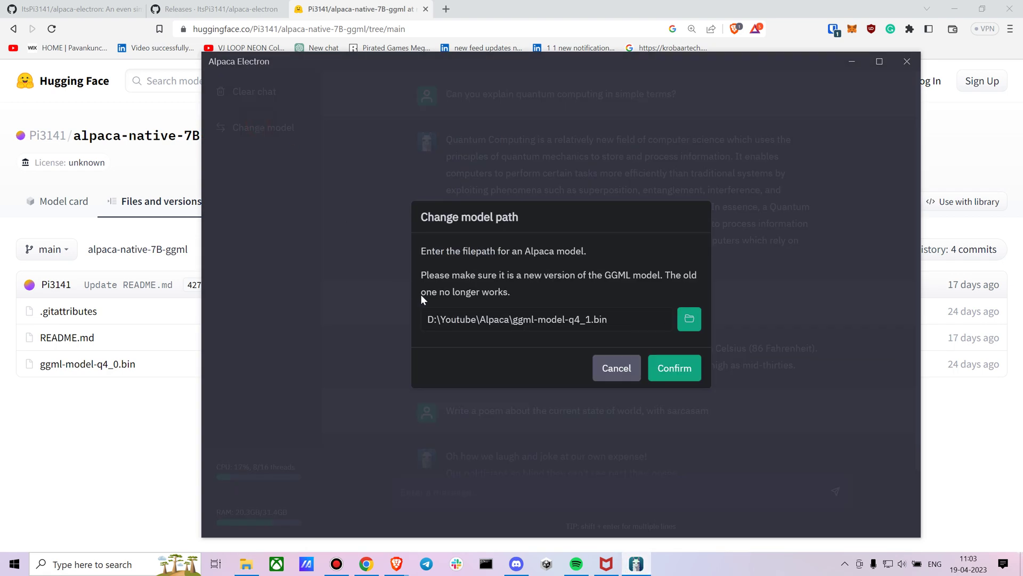
click(689, 319)
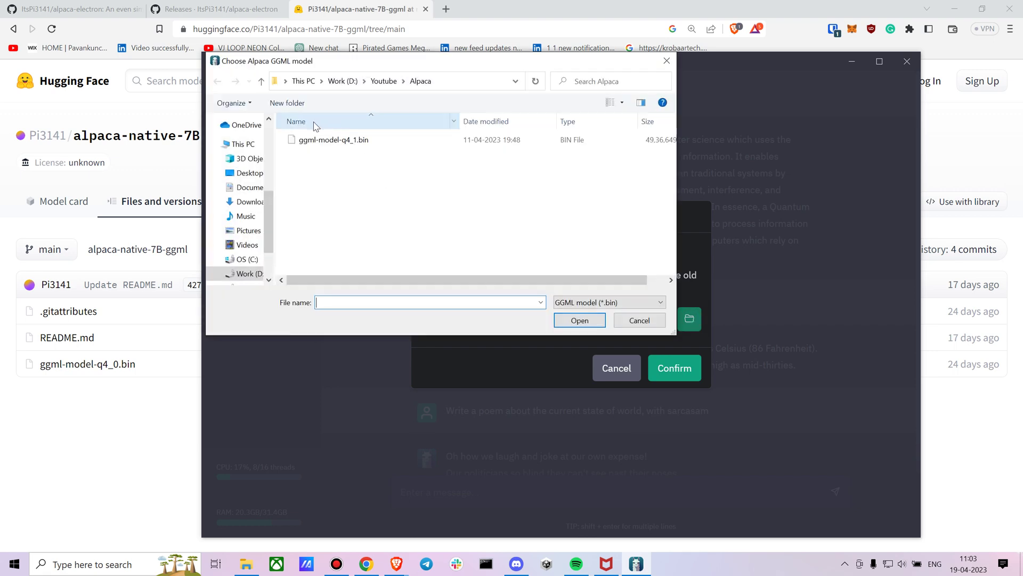
click(641, 321)
click(657, 375)
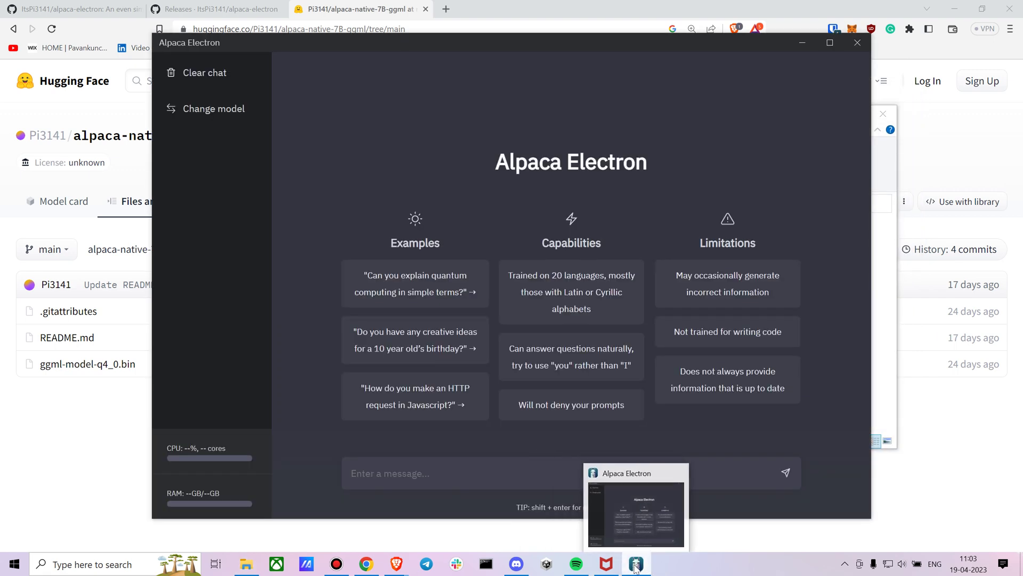
click(636, 565)
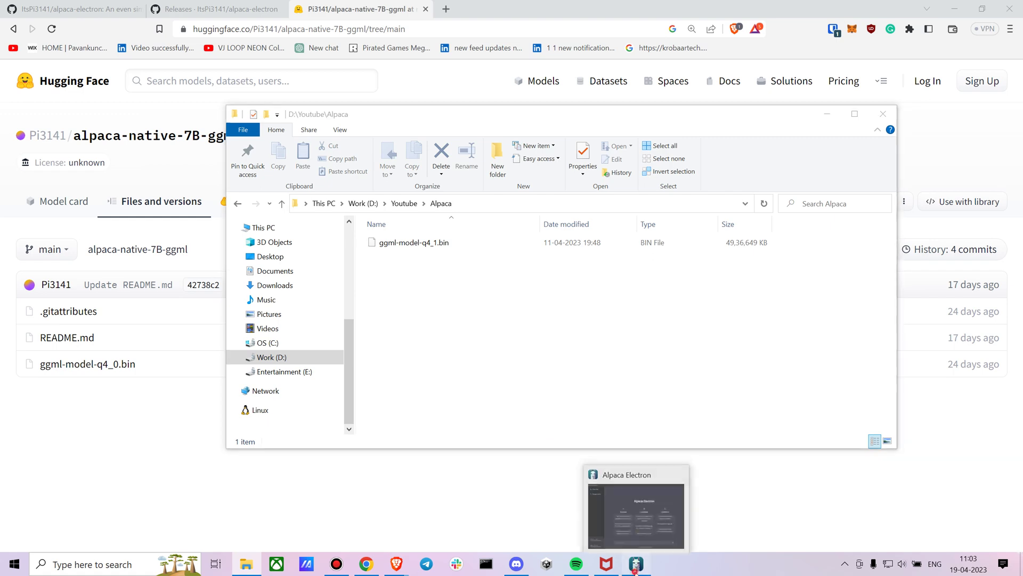
click(636, 565)
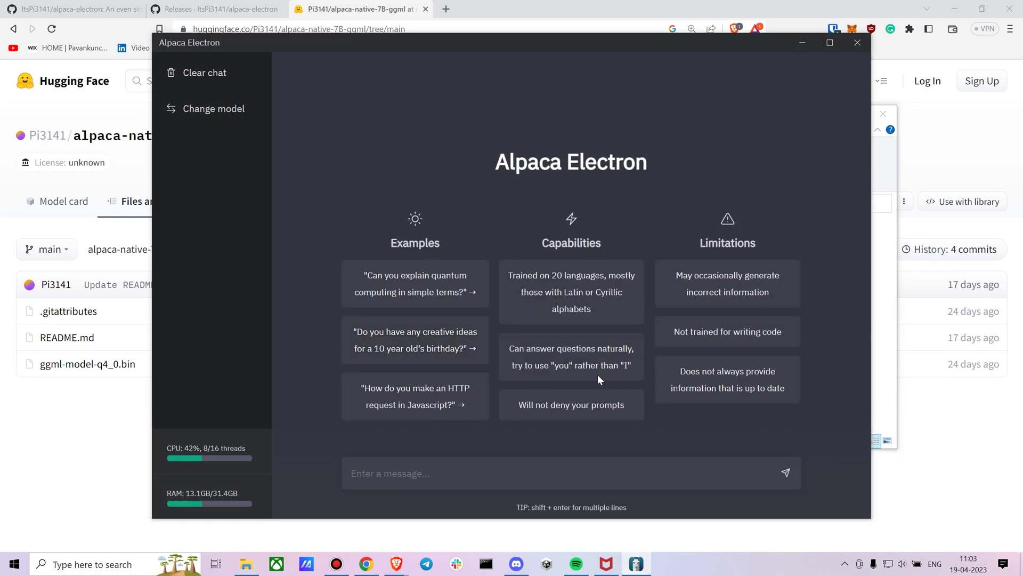
Send the chat message "What is the recipe for creating hyderabad biryani"
click(484, 477)
text(What is th)
text(recipe for c)
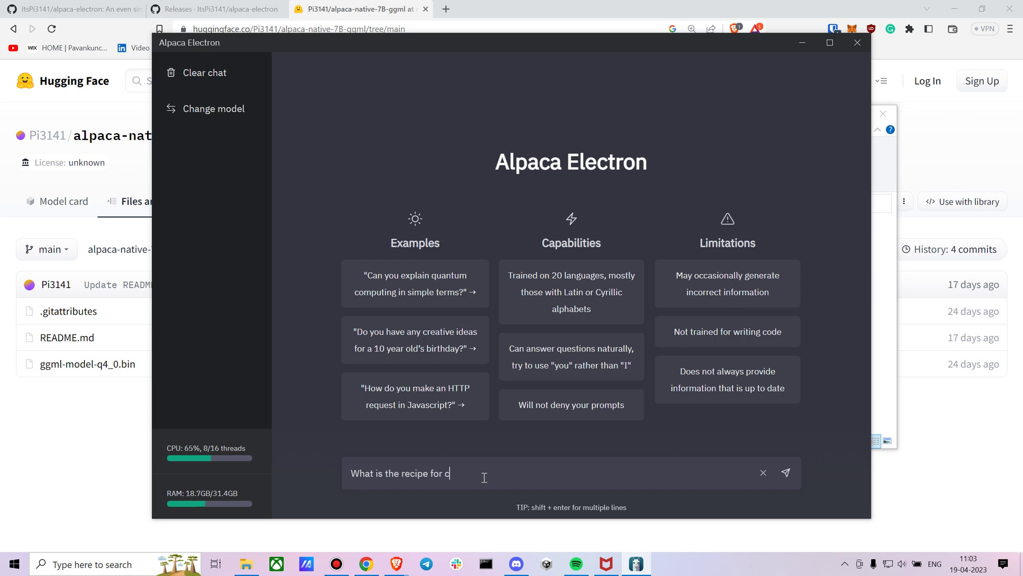
text(reating hydera)
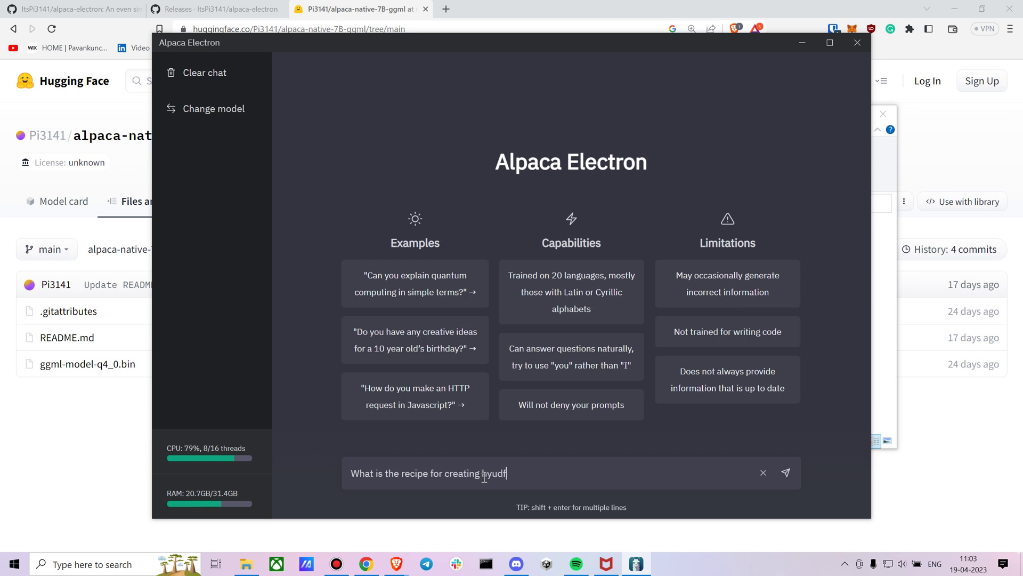
key(BackSpace)
key(BackSpace)
key(BackSpace)
text(derabad)
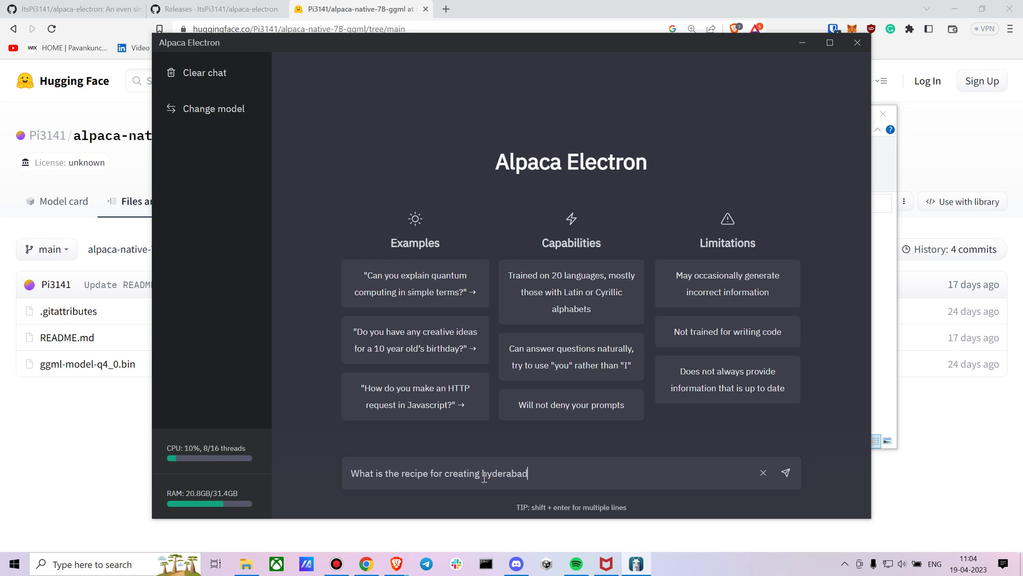
text( biryani)
key(Return)
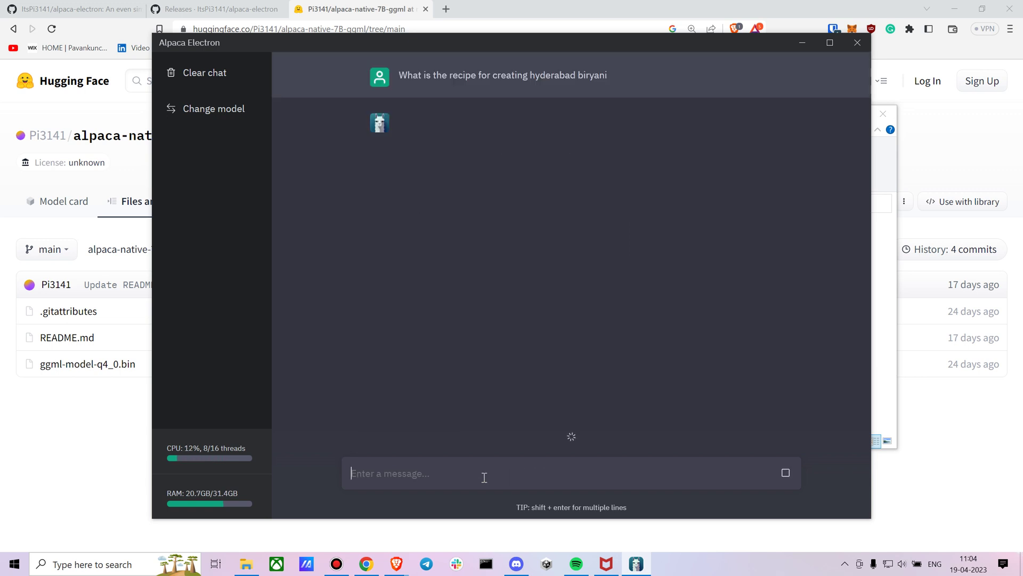